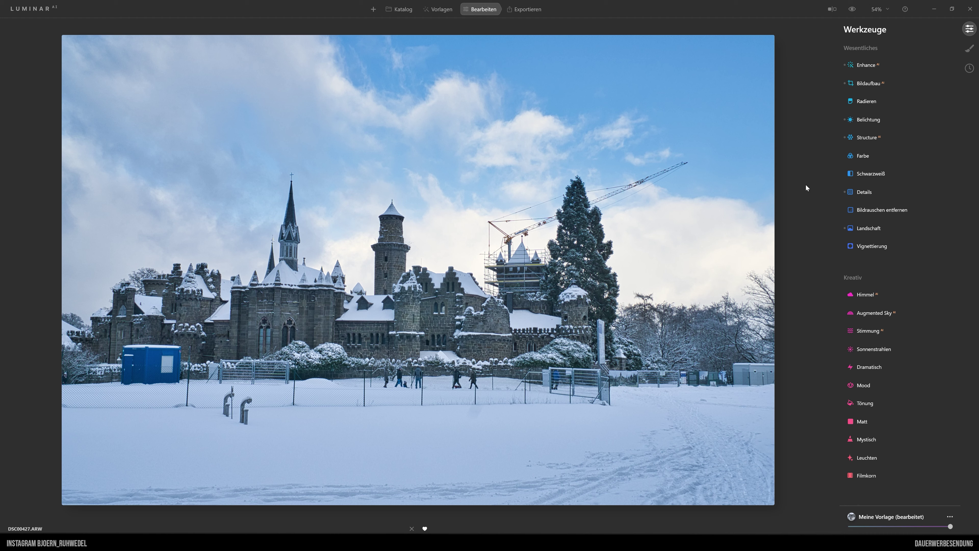
Test the Weißabgleich eyedropper on the castle wall and snow, then revert to as-shot
click(867, 119)
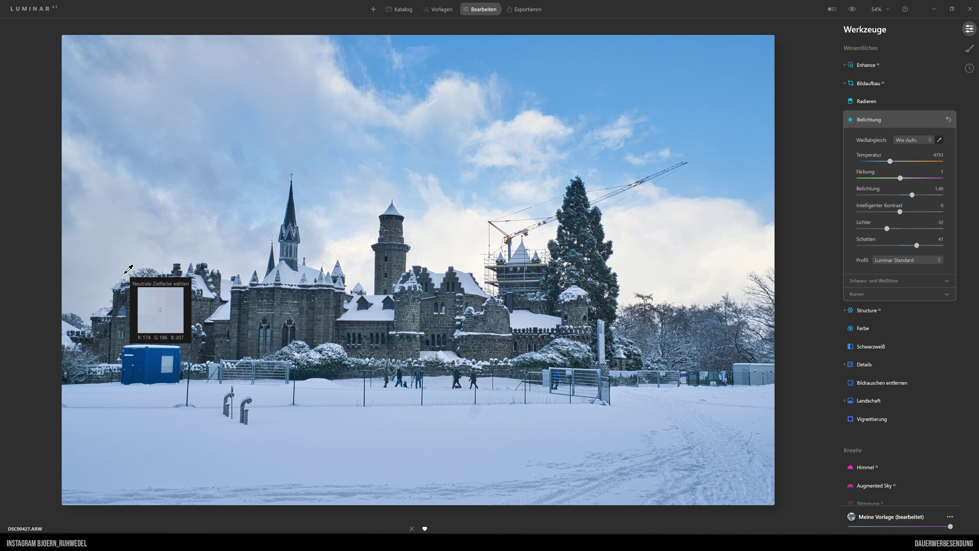
click(124, 273)
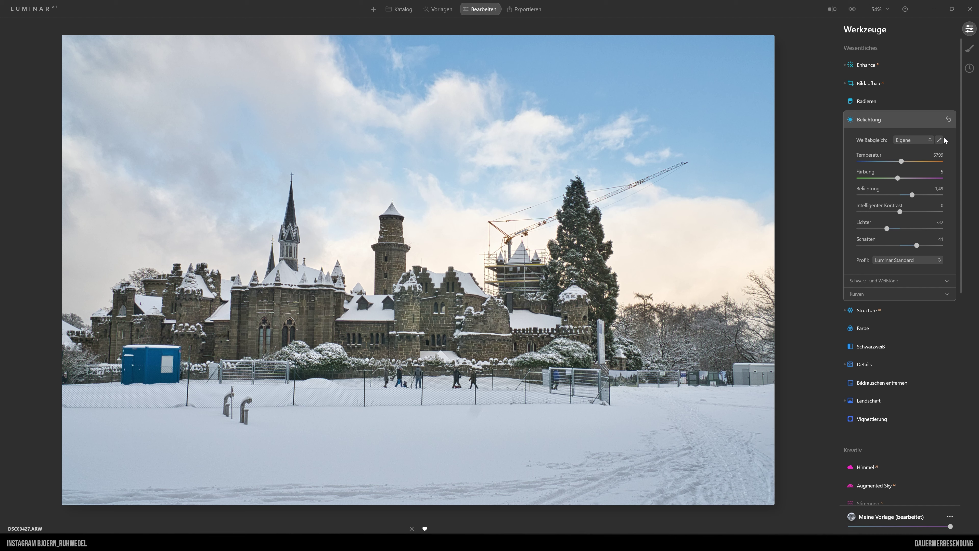
click(937, 142)
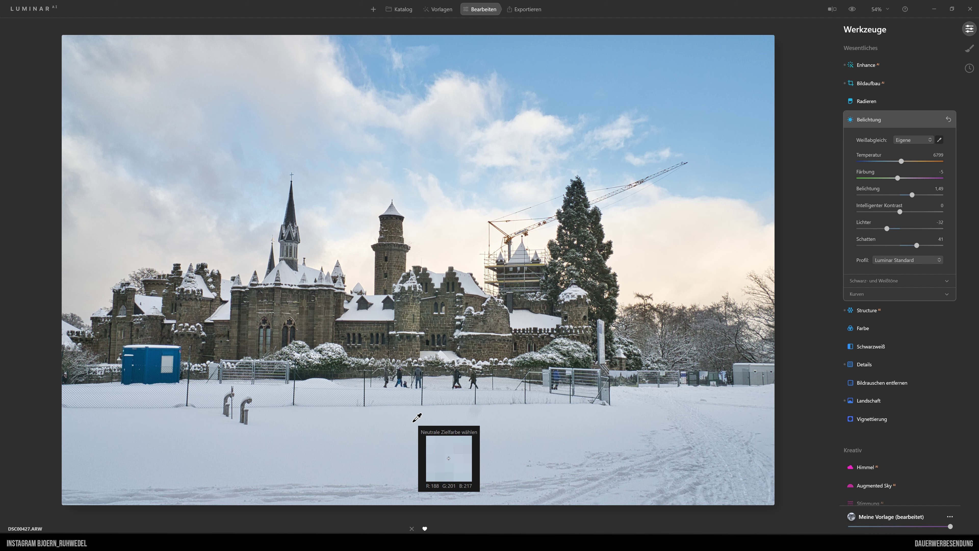
click(414, 422)
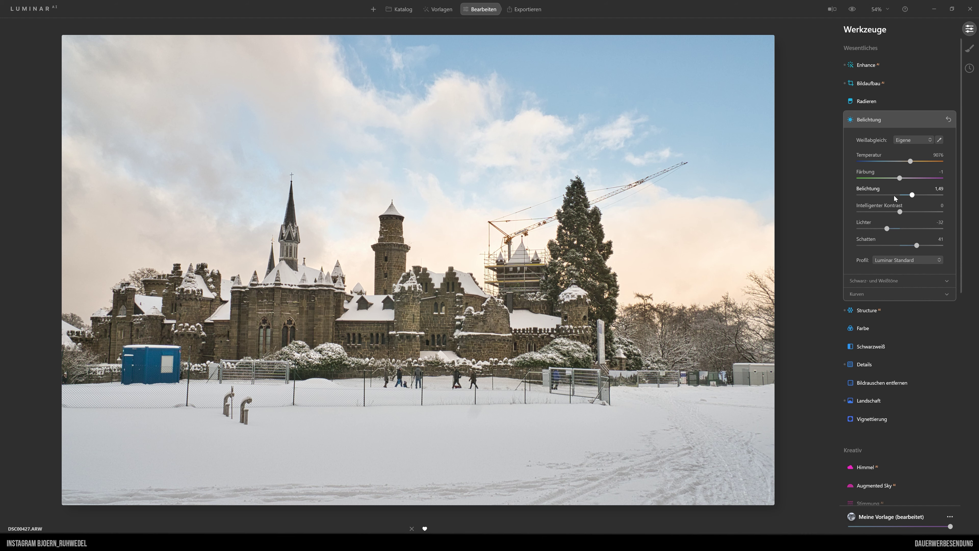
click(911, 139)
click(916, 154)
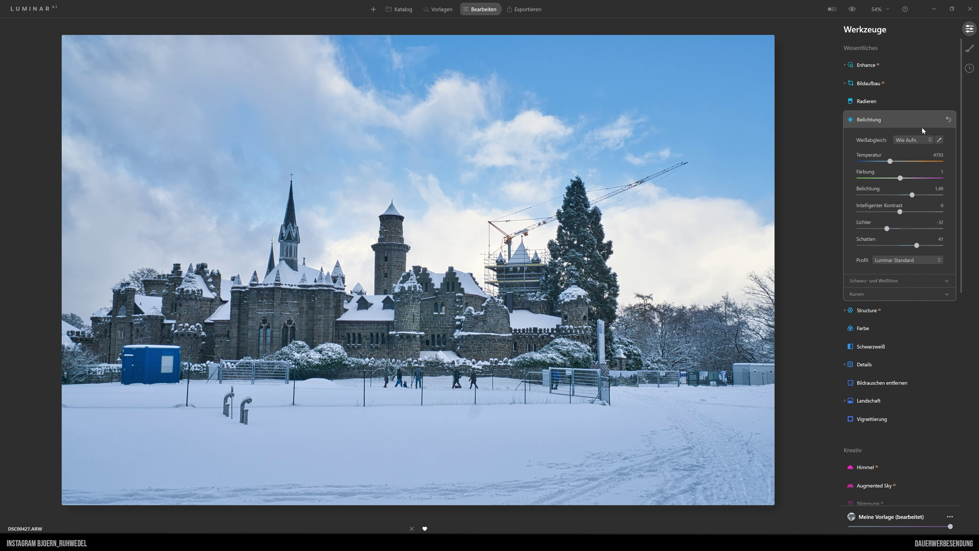
Try the Tageslicht, Bewölkt and Schatten white-balance presets
click(912, 139)
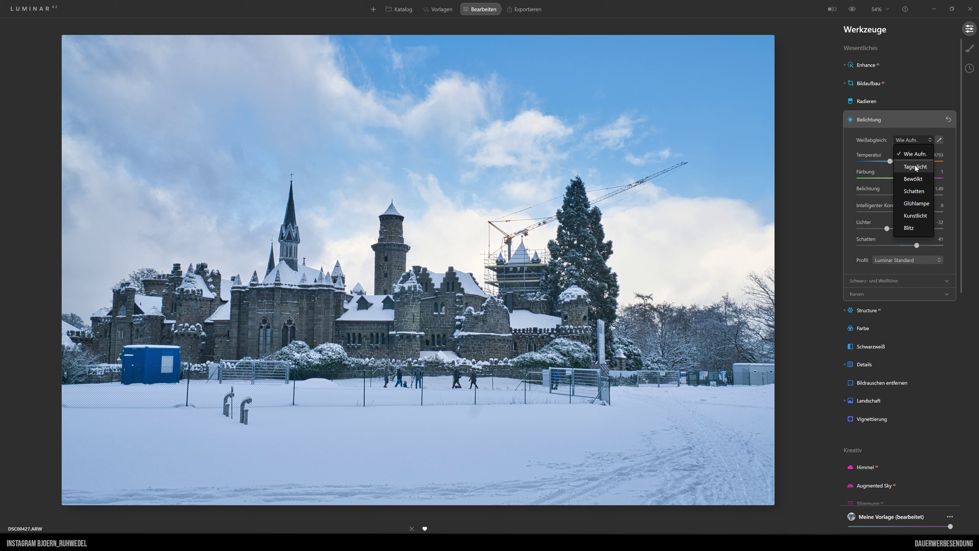
click(916, 168)
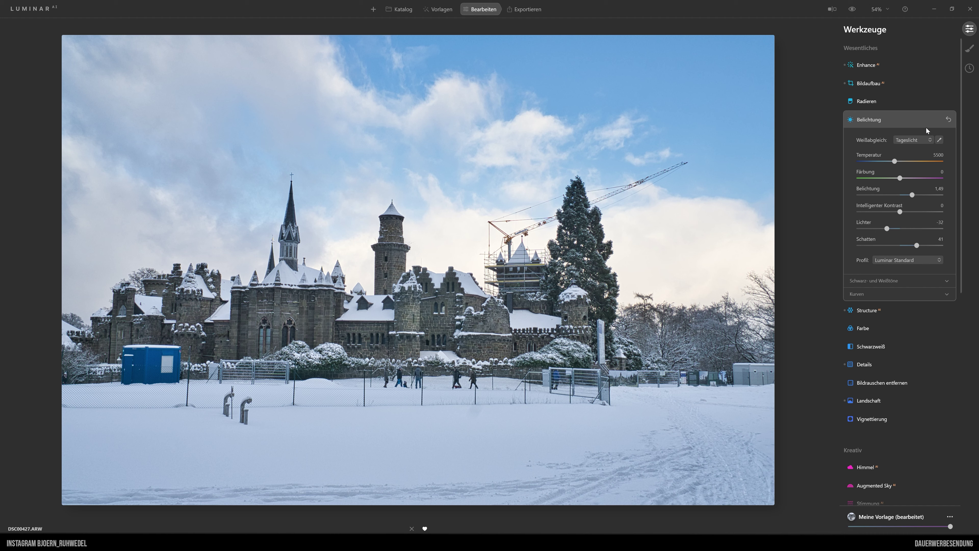
click(908, 141)
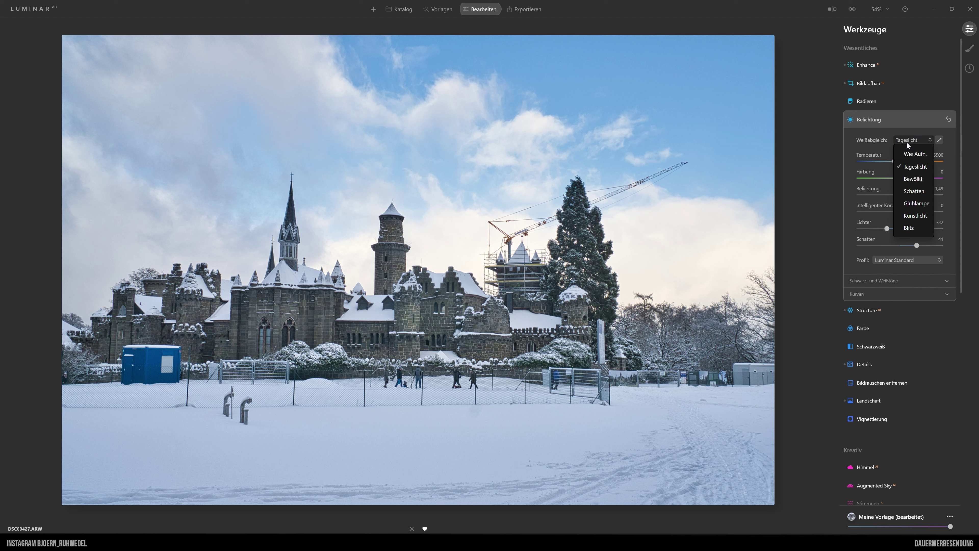
click(918, 177)
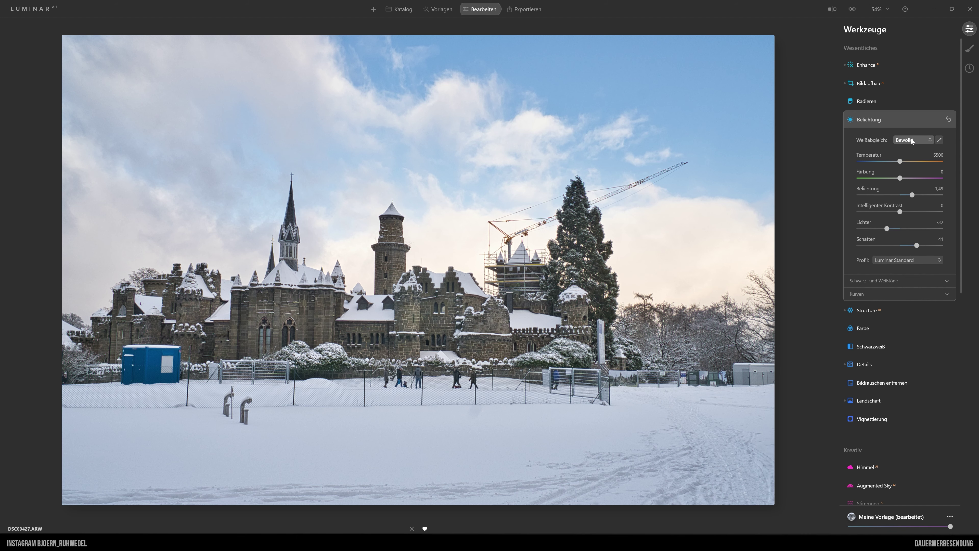
click(911, 139)
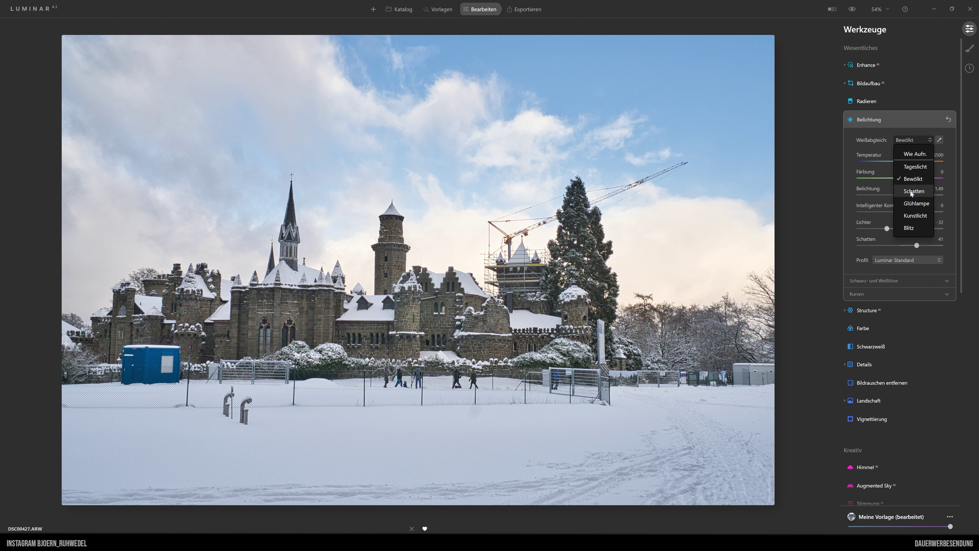
click(918, 191)
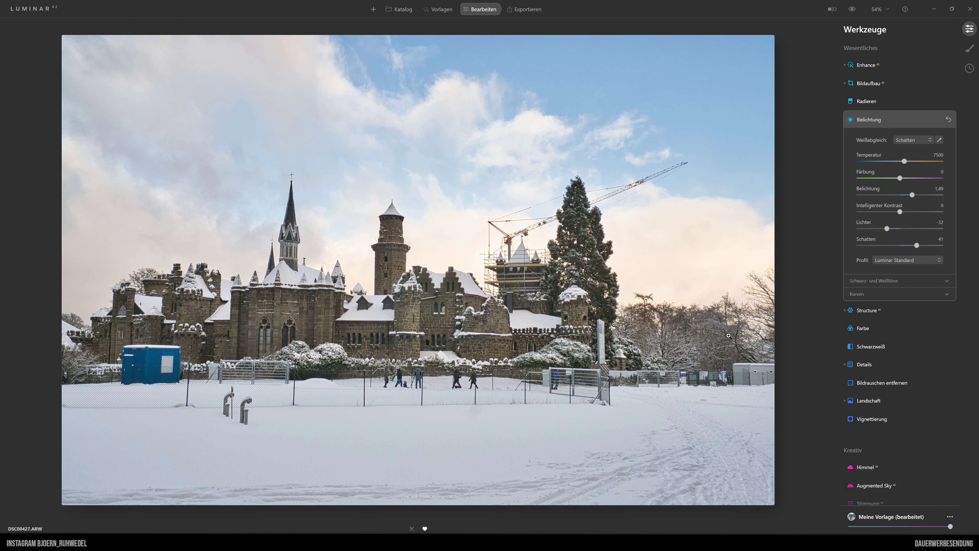
Try Glühlampe, Kunstlicht and Blitz presets, then settle on 'Wie Aufn.' (4793, tint 1)
click(913, 140)
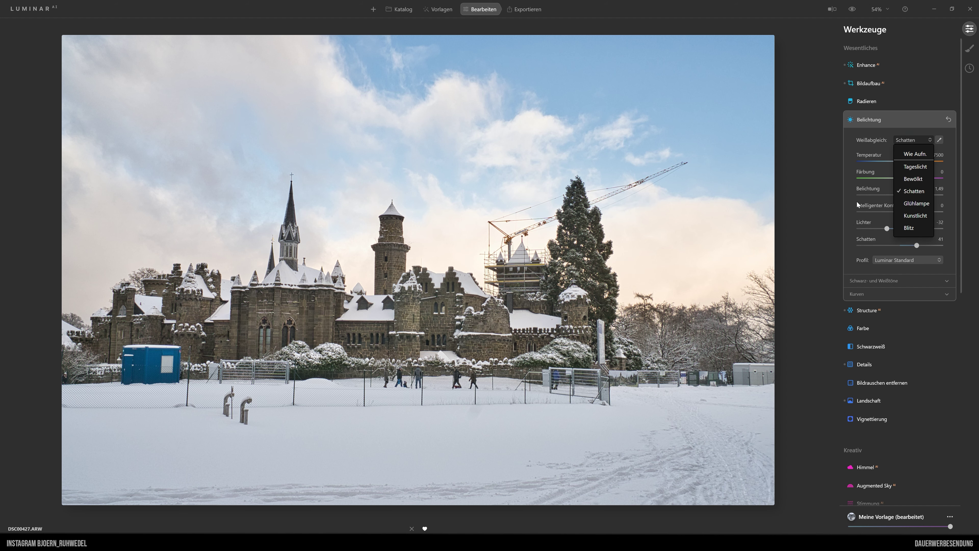
click(916, 205)
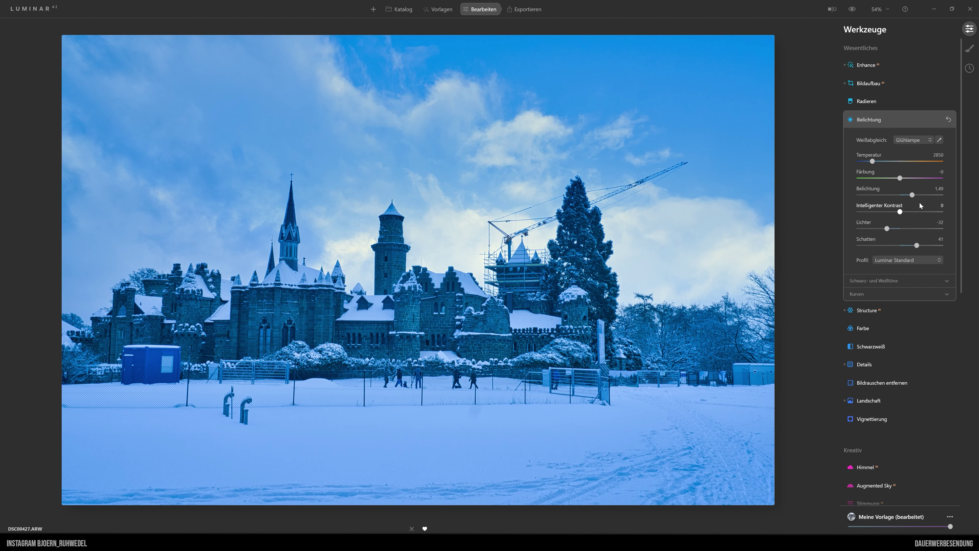
click(913, 140)
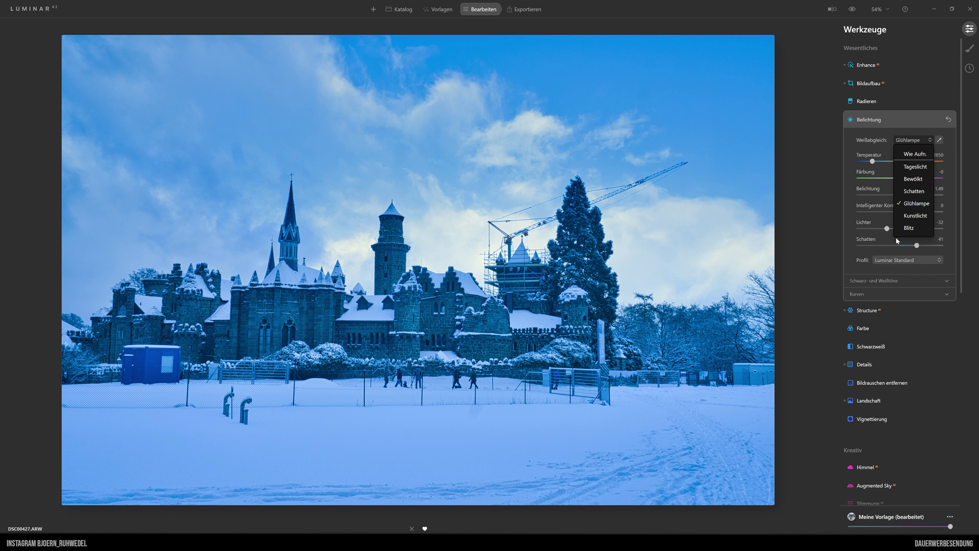
click(920, 216)
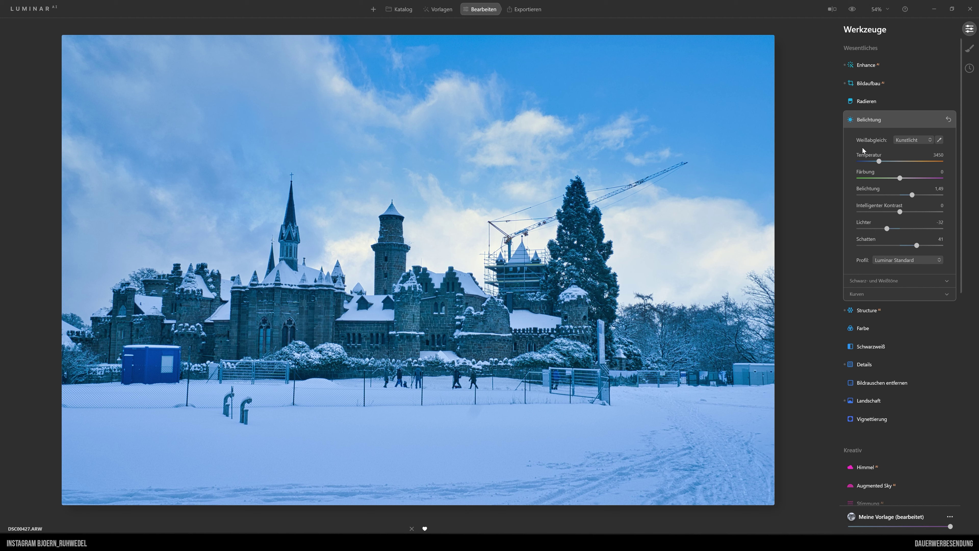
click(912, 140)
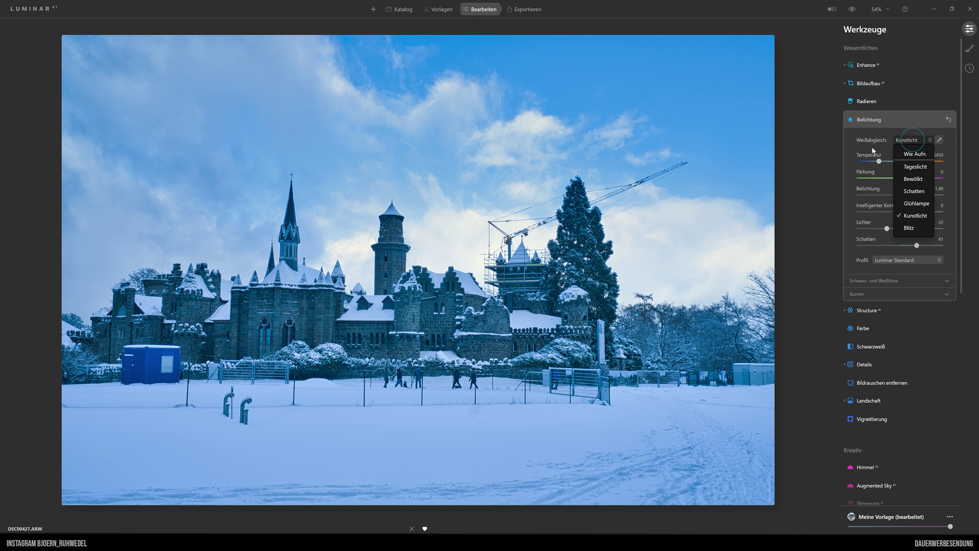
click(914, 228)
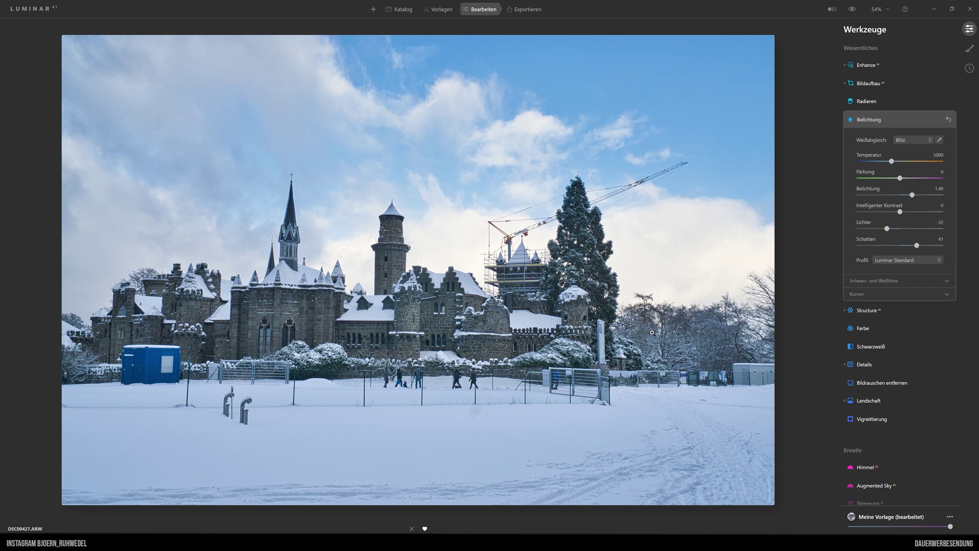
click(912, 140)
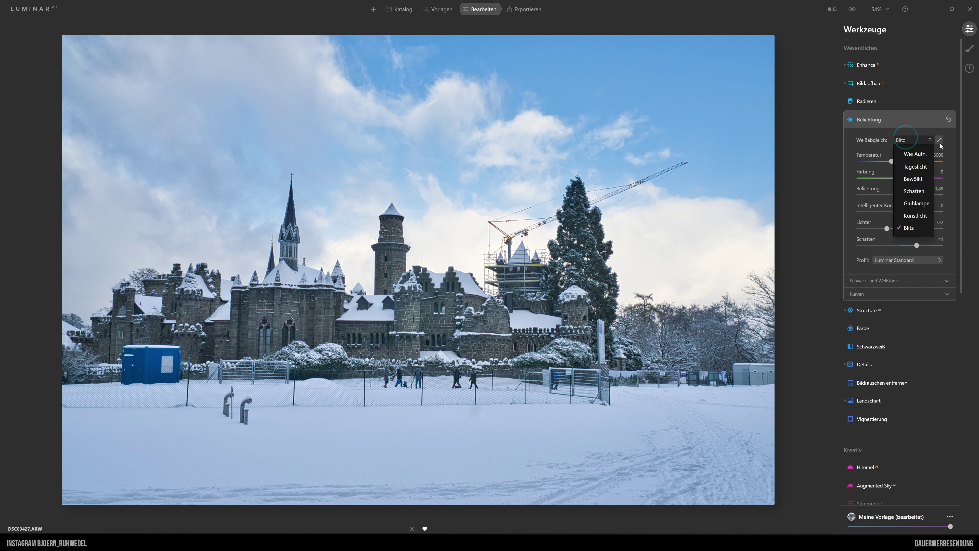
click(915, 154)
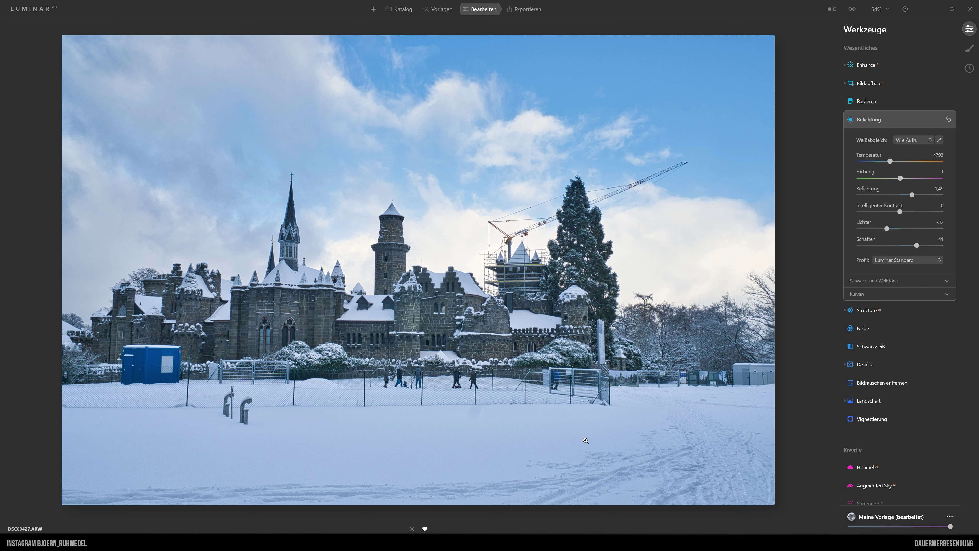
In the Farbe tool, test Farbstich entfernen at 56, then return it to 0
click(863, 328)
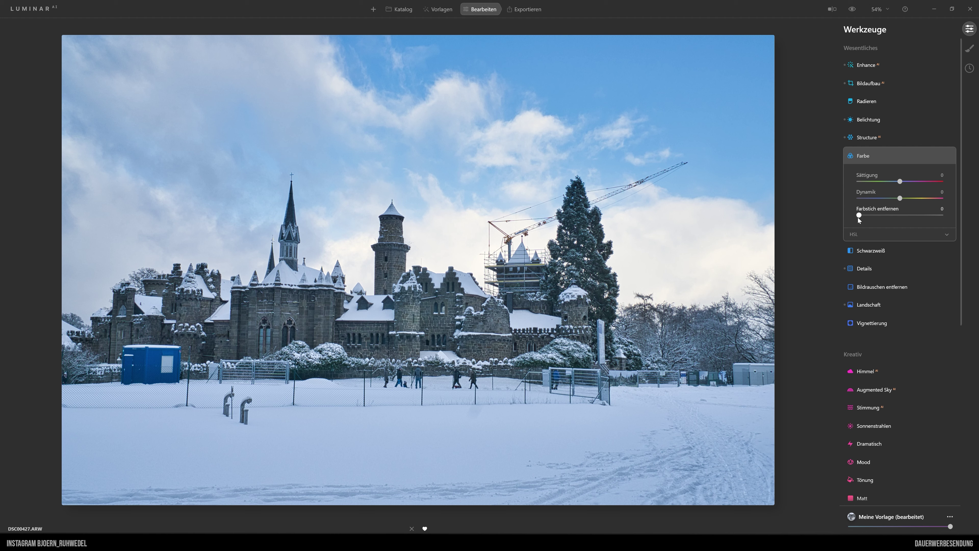
drag(859, 214, 902, 215)
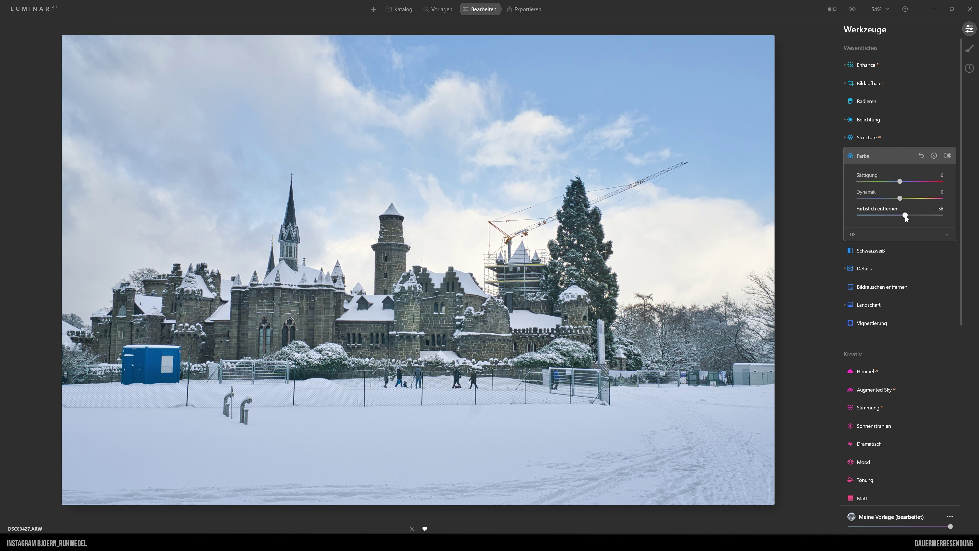
drag(905, 216, 845, 215)
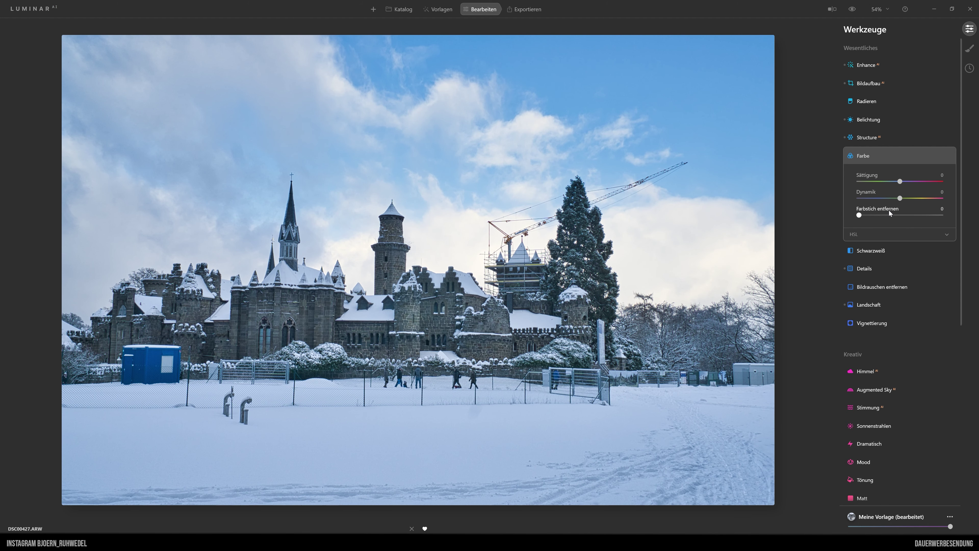
In the Farbe HSL section, lower Blau saturation to -40
click(858, 233)
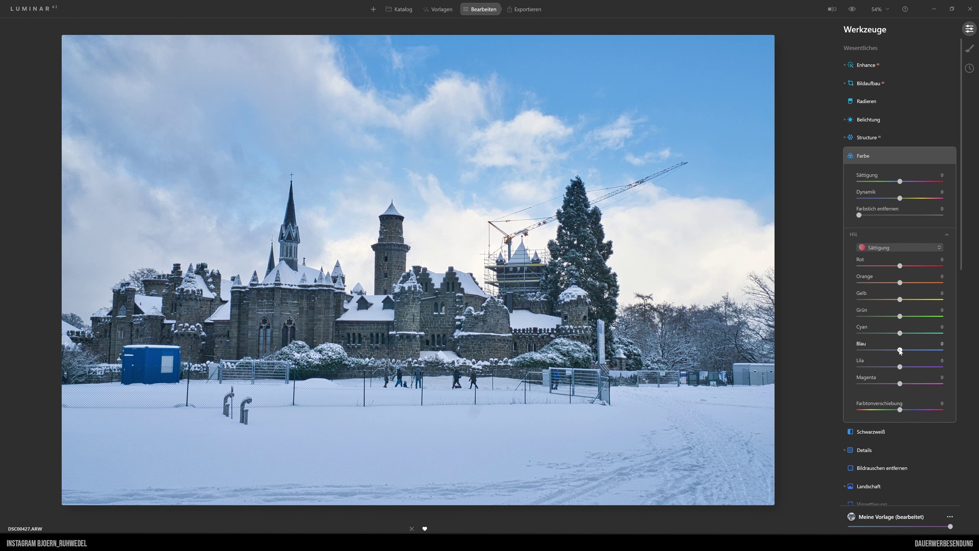
drag(899, 350, 885, 350)
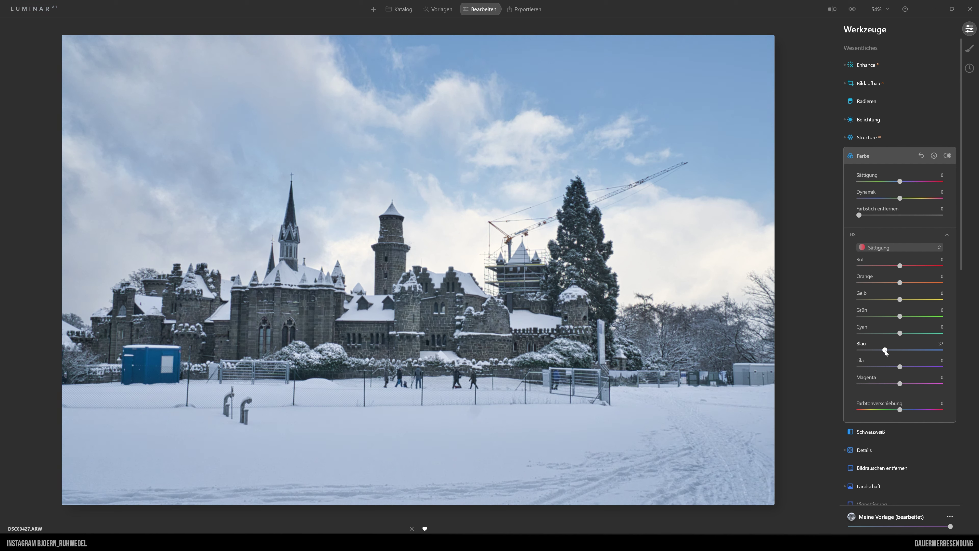
drag(884, 351, 883, 350)
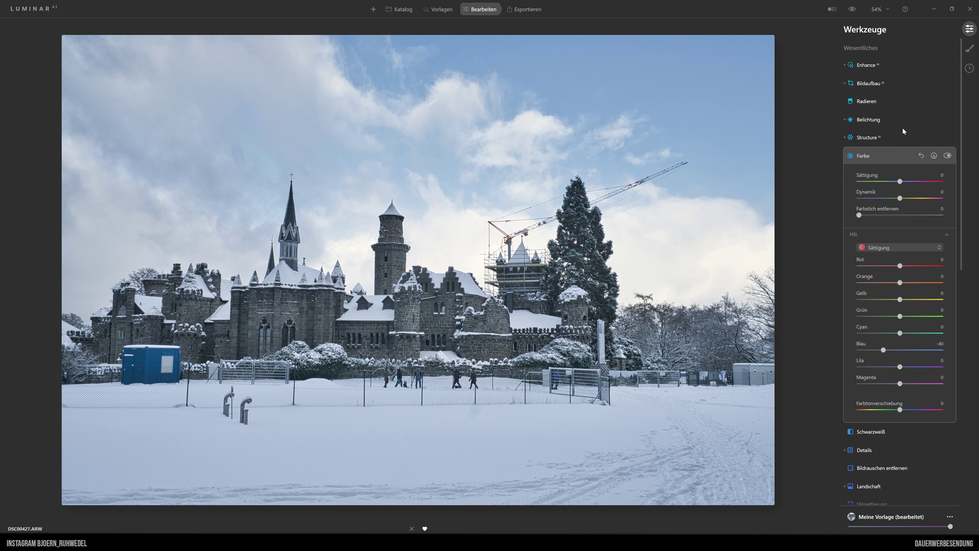
Mask the Farbe adjustment with a Verlaufsmaske drawn upward over the lower image
click(933, 156)
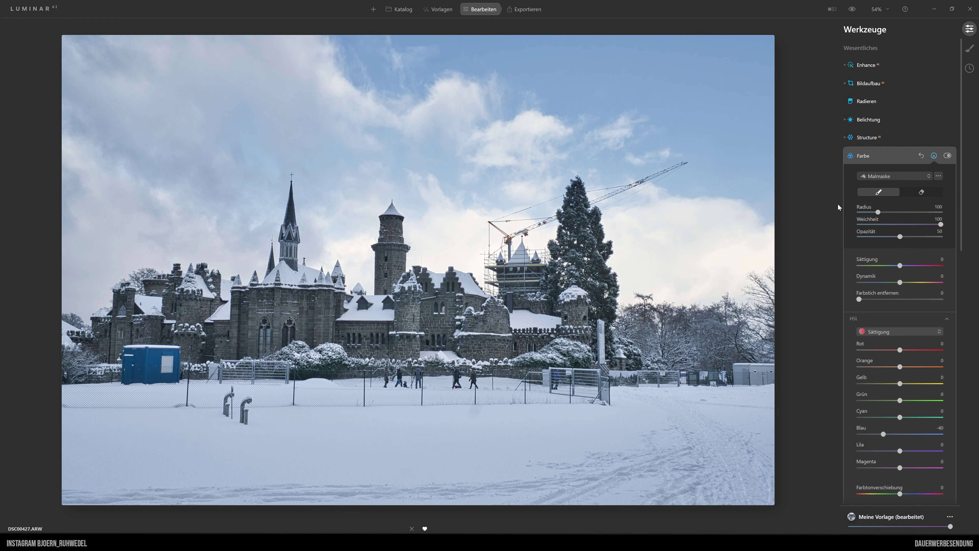
click(892, 175)
click(888, 169)
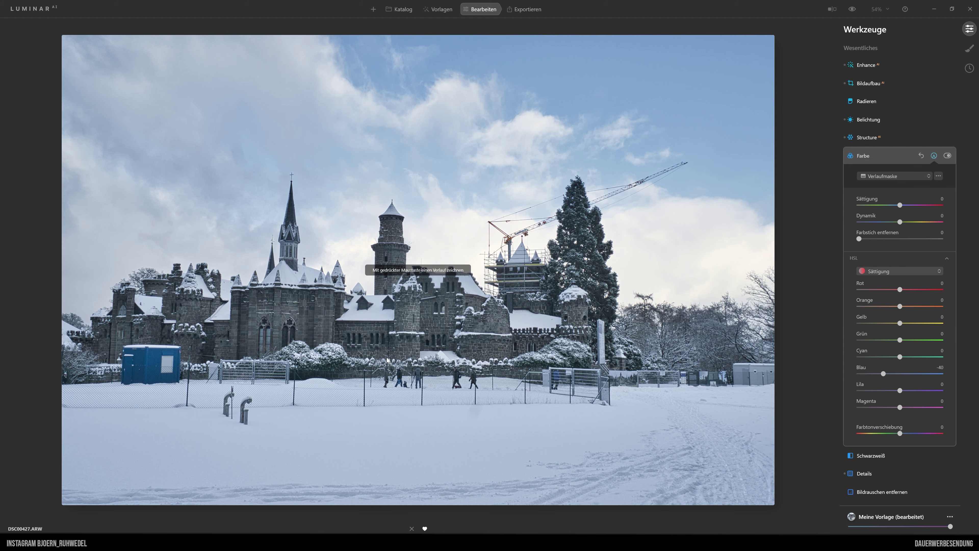
drag(388, 358, 391, 232)
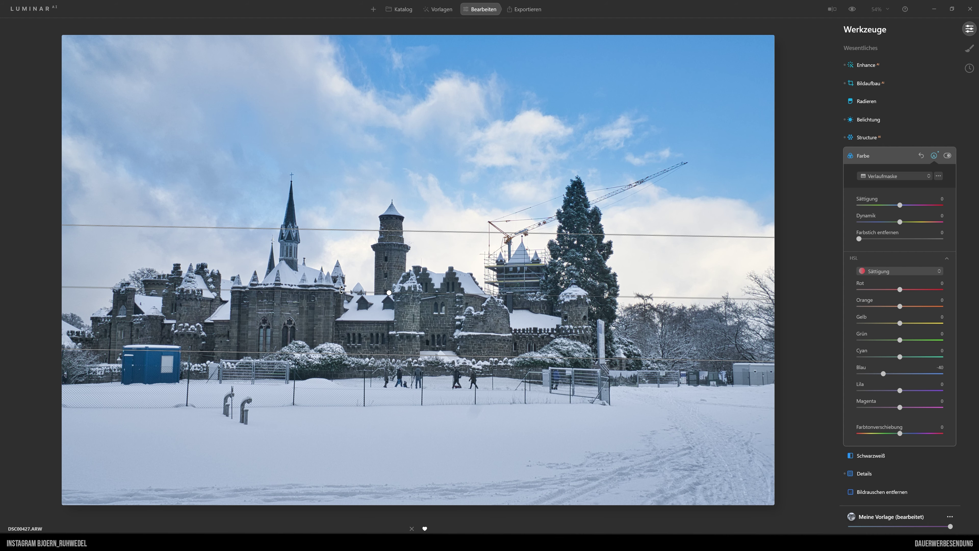
Move the gradient mask higher, tilt it clockwise, and compare Farbe off and on
drag(389, 293, 393, 254)
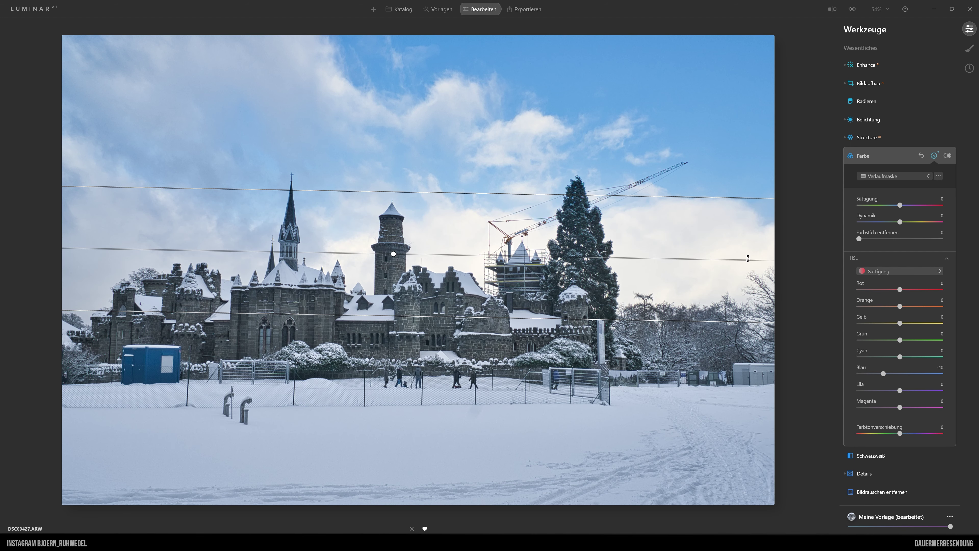
drag(746, 260, 744, 270)
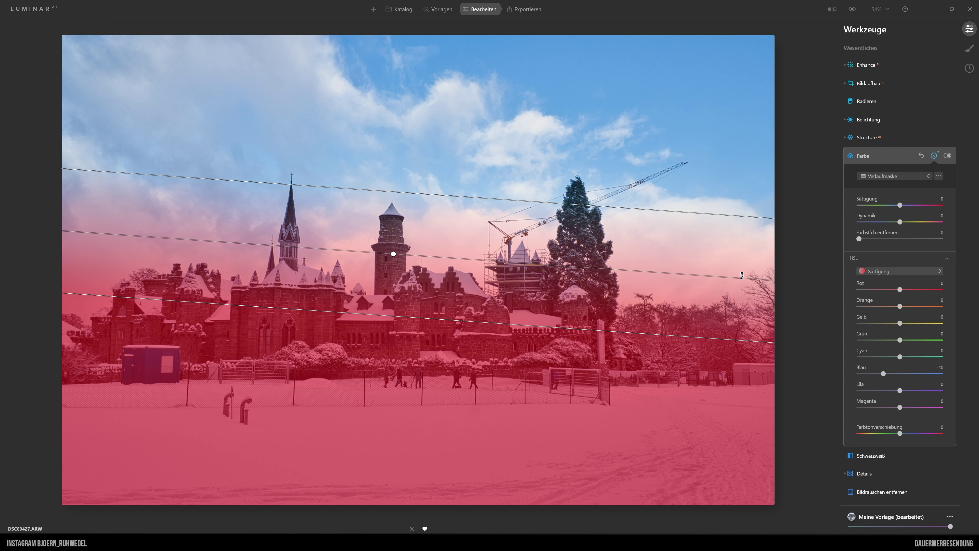
drag(744, 271, 743, 279)
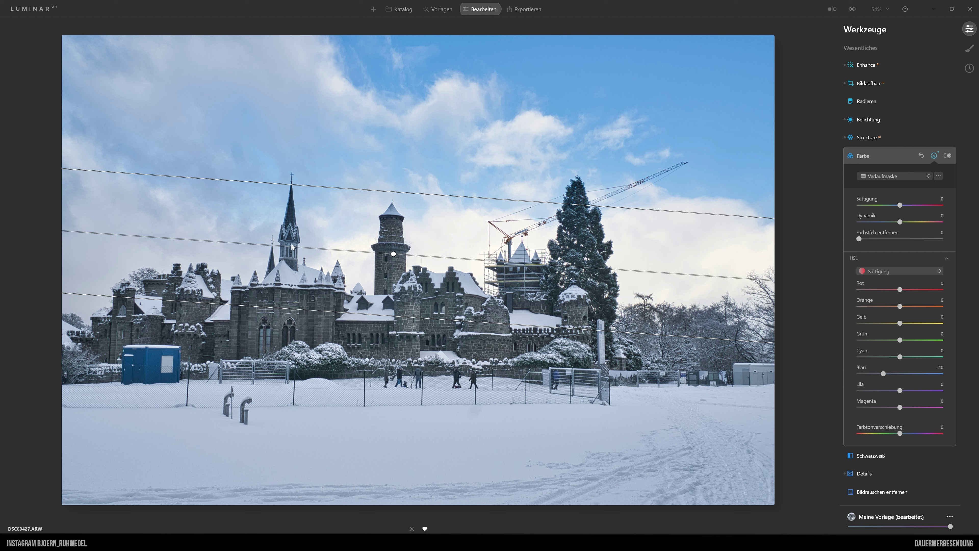
click(948, 156)
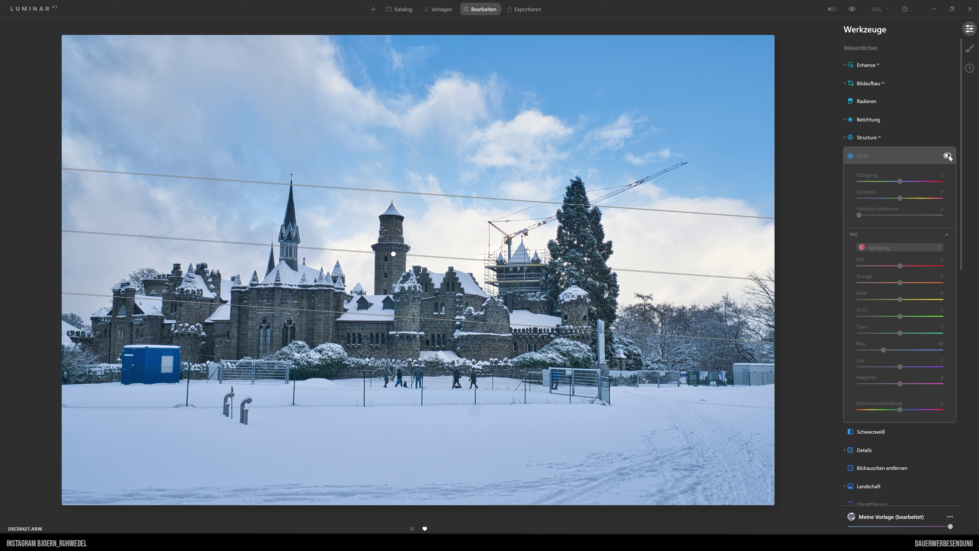
click(948, 156)
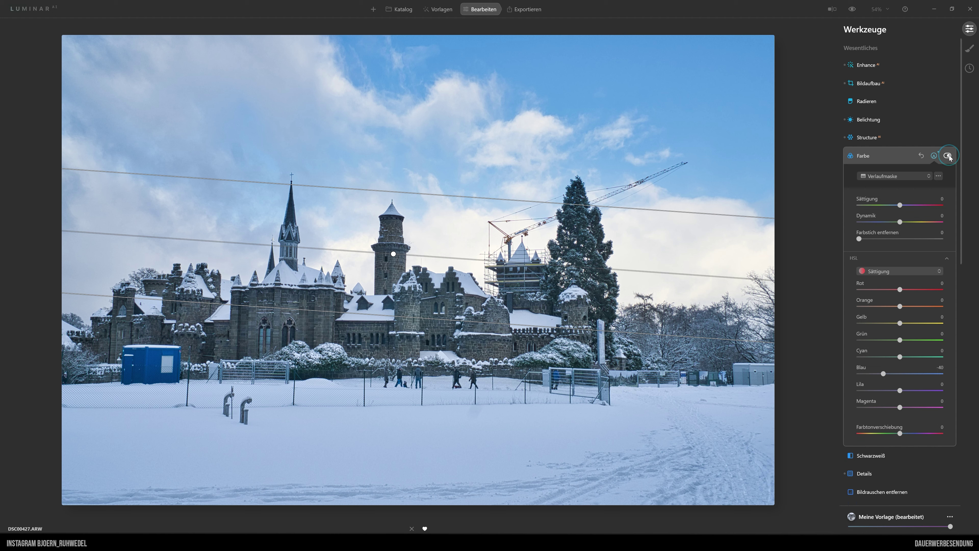